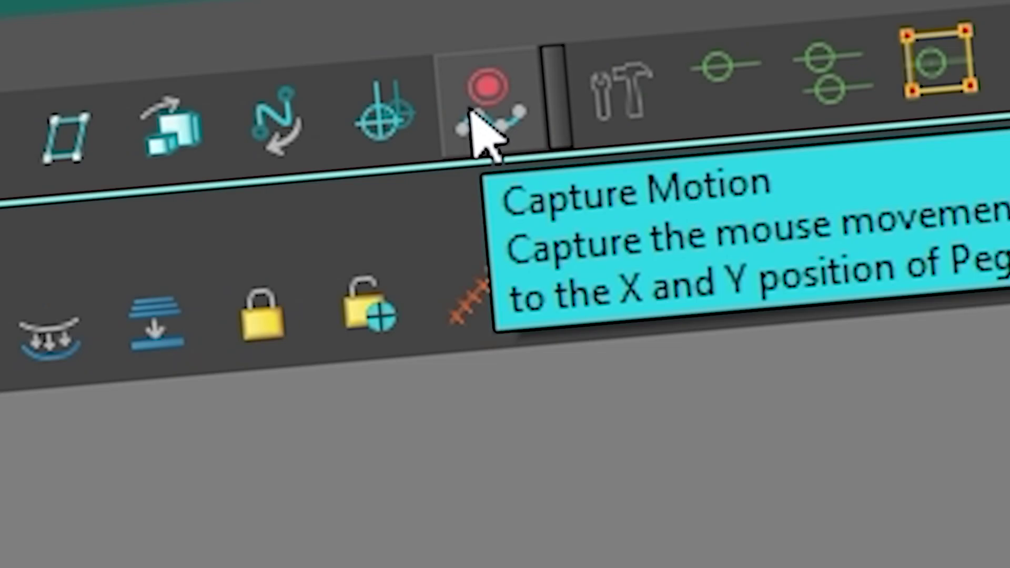
Step: Activate Capture Motion and set its capture speed to 50%
left_click(486, 102)
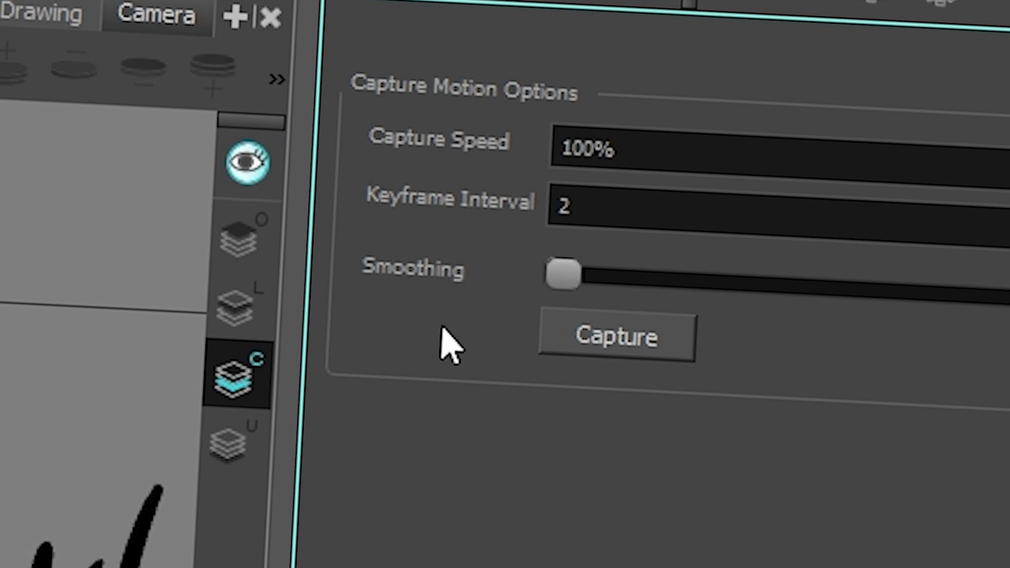
double_click(584, 148)
type("50")
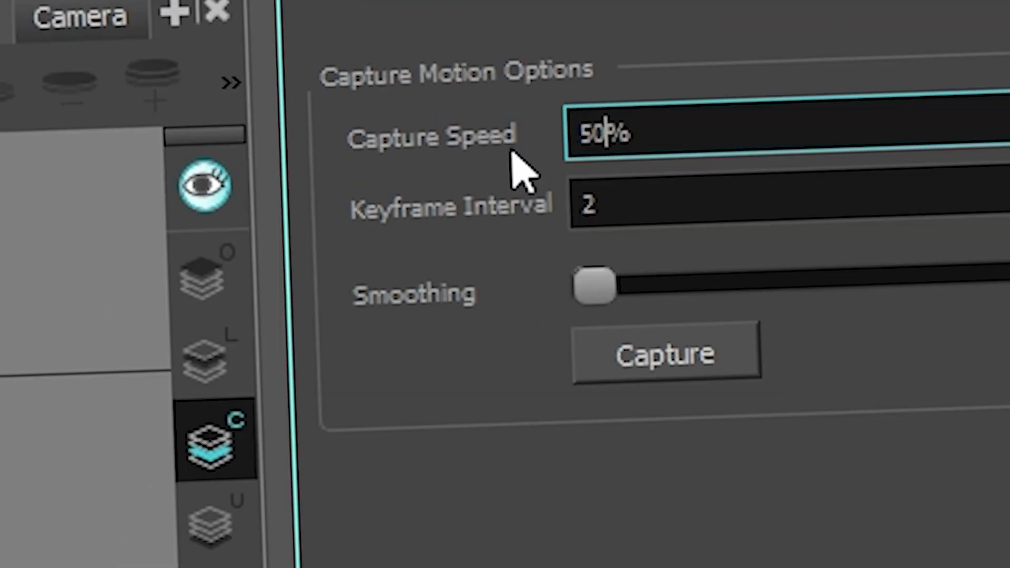
key("Return")
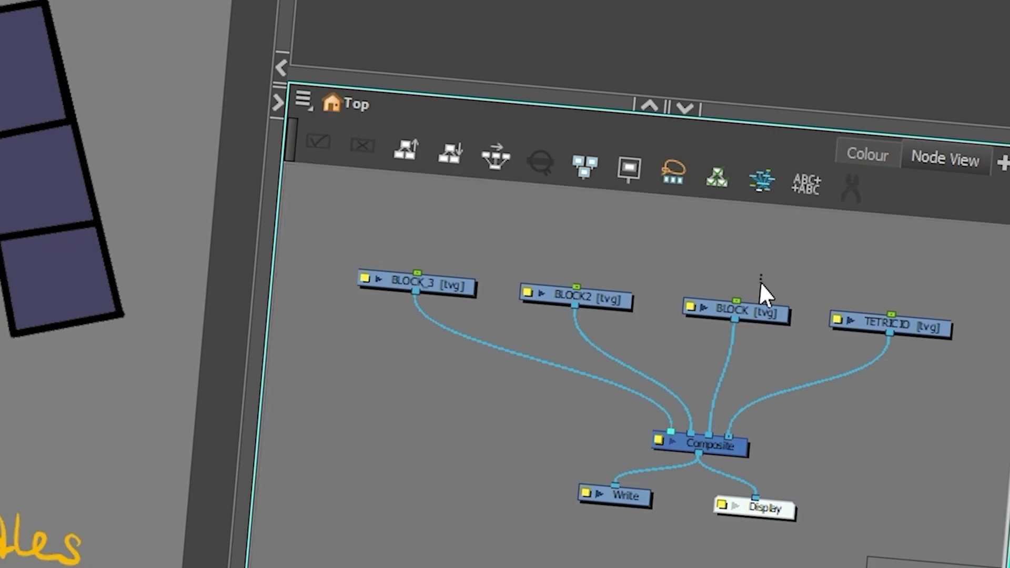
Step: Add a parent peg to each of the BLOCK_3, BLOCK2 and BLOCK drawing nodes
left_click_drag(821, 295, 666, 318)
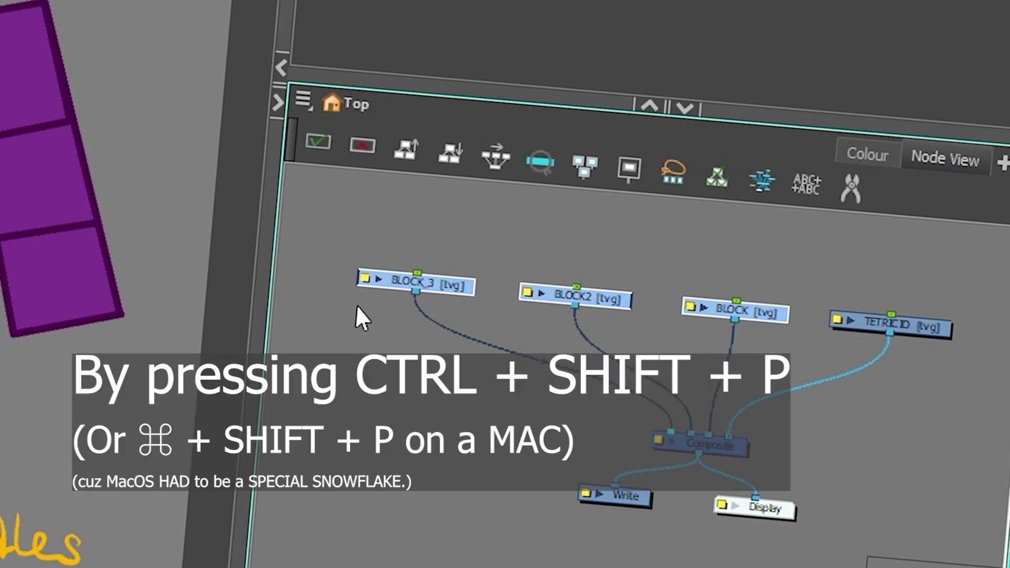
key("ctrl+shift+p")
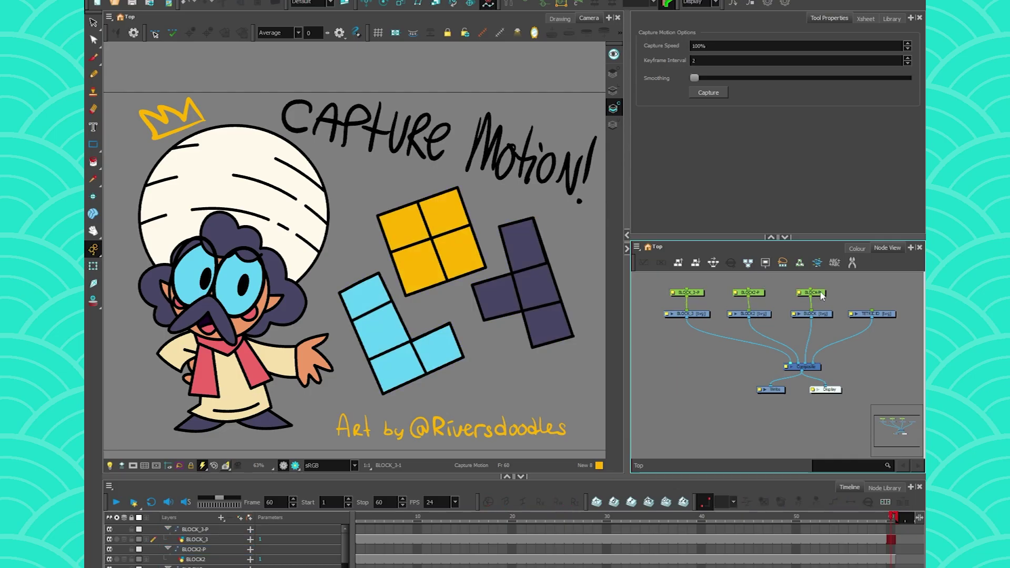
Step: Reposition the block pegs' pivots onto their own blocks with the Translate tool, including BLOCK_3-P on the light blue block
left_click(742, 256)
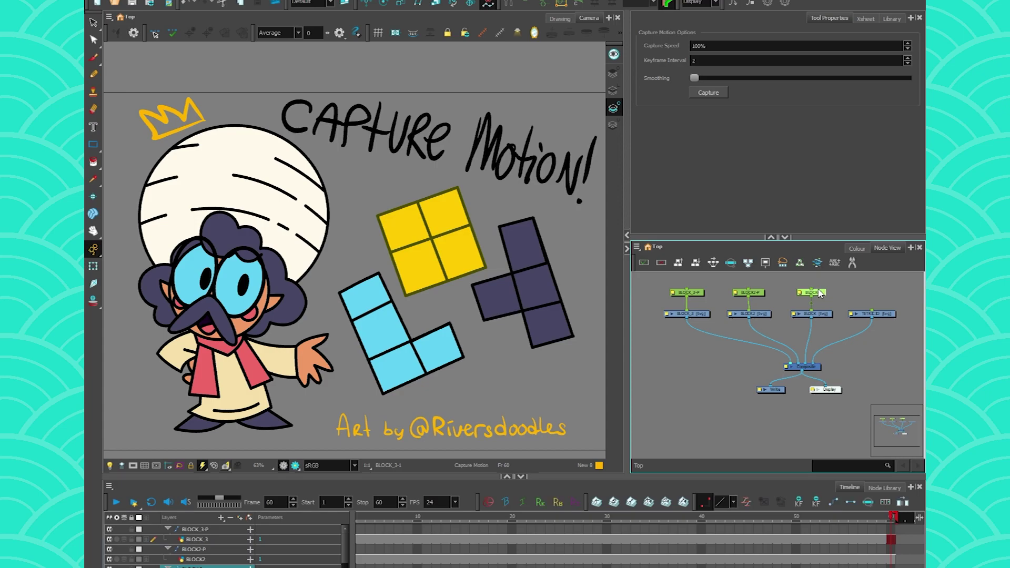
left_click(369, 4)
left_click_drag(373, 270, 432, 239)
left_click(679, 294)
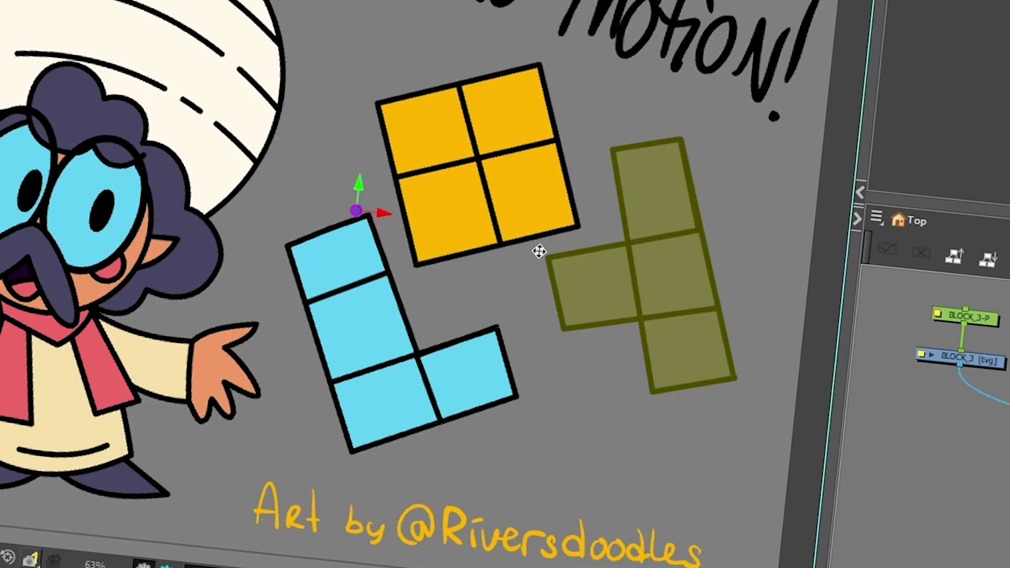
left_click(374, 260)
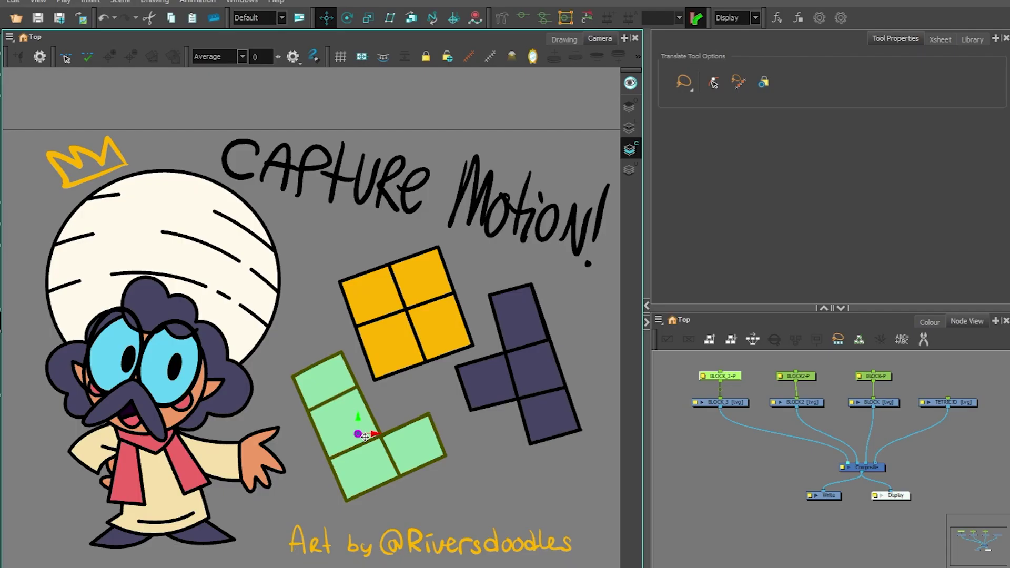
Step: Capture a winding freehand motion for the BLOCK_3-P peg, looping across the yellow block and around the character
left_click(476, 18)
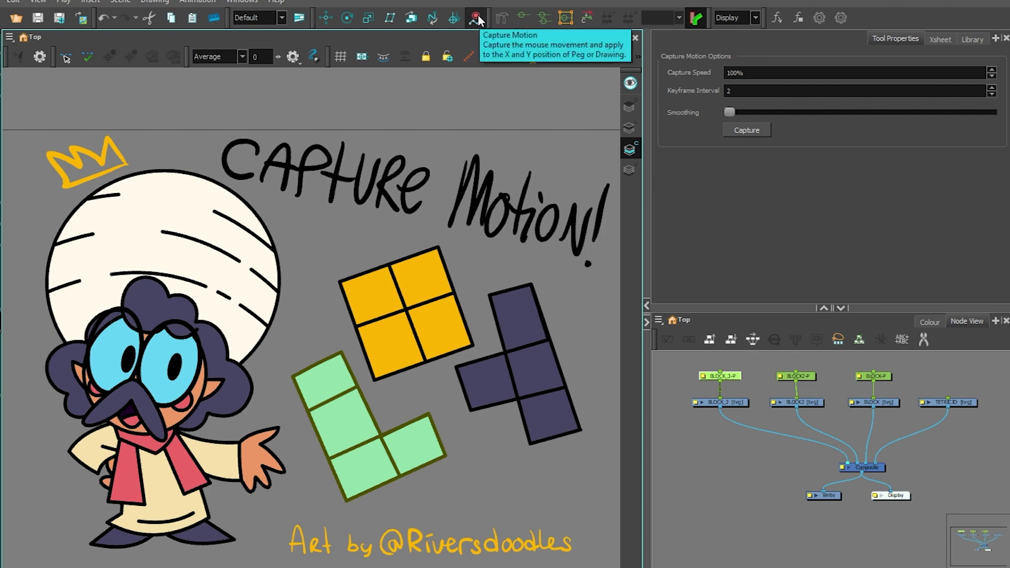
left_click(742, 131)
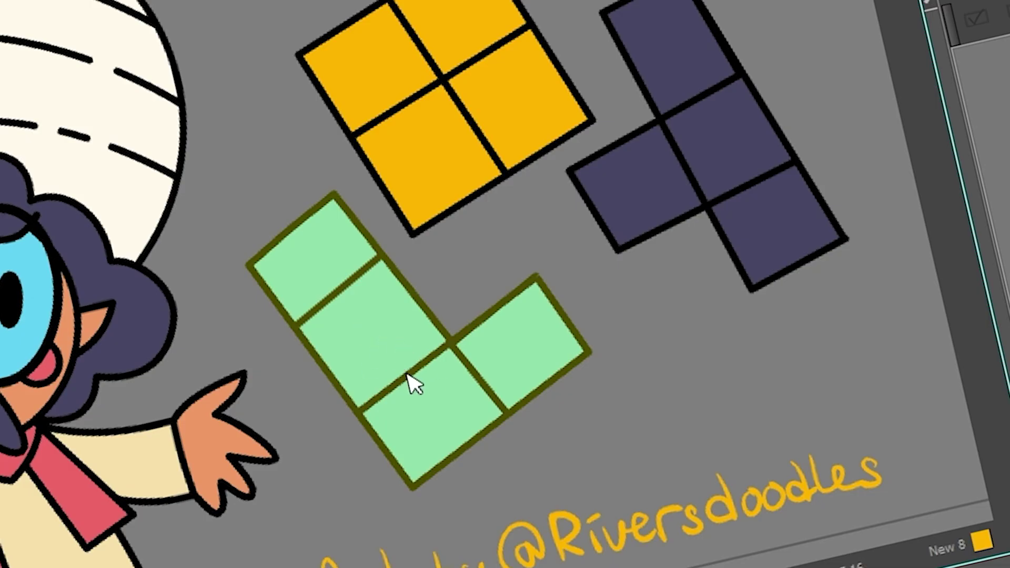
mouse_move(413, 386)
left_mouse_down()
mouse_move(311, 280)
mouse_move(451, 63)
mouse_move(626, 163)
left_mouse_up()
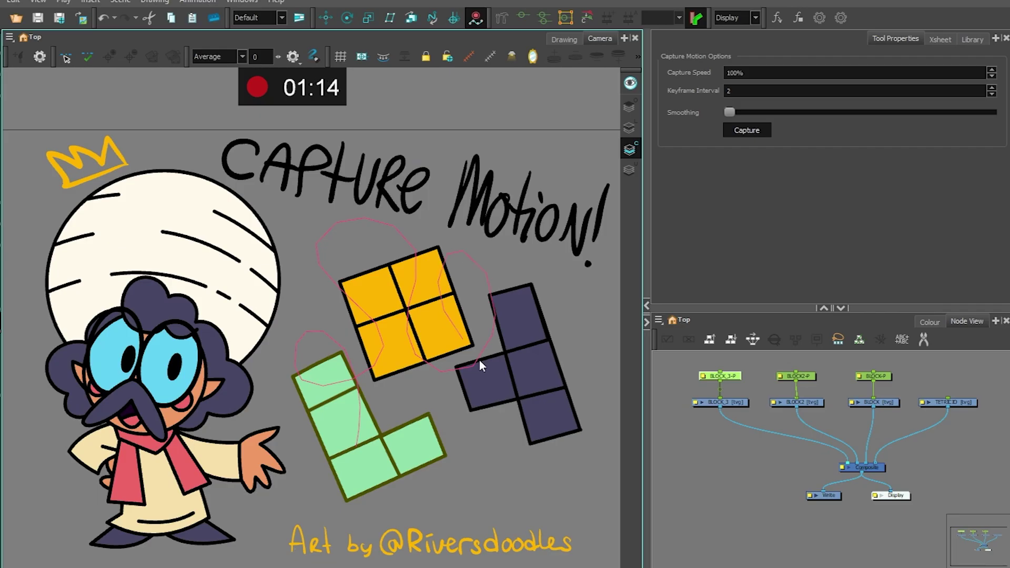
mouse_move(480, 365)
left_mouse_down()
mouse_move(126, 200)
mouse_move(242, 274)
mouse_move(73, 294)
mouse_move(389, 492)
mouse_move(385, 510)
left_mouse_up()
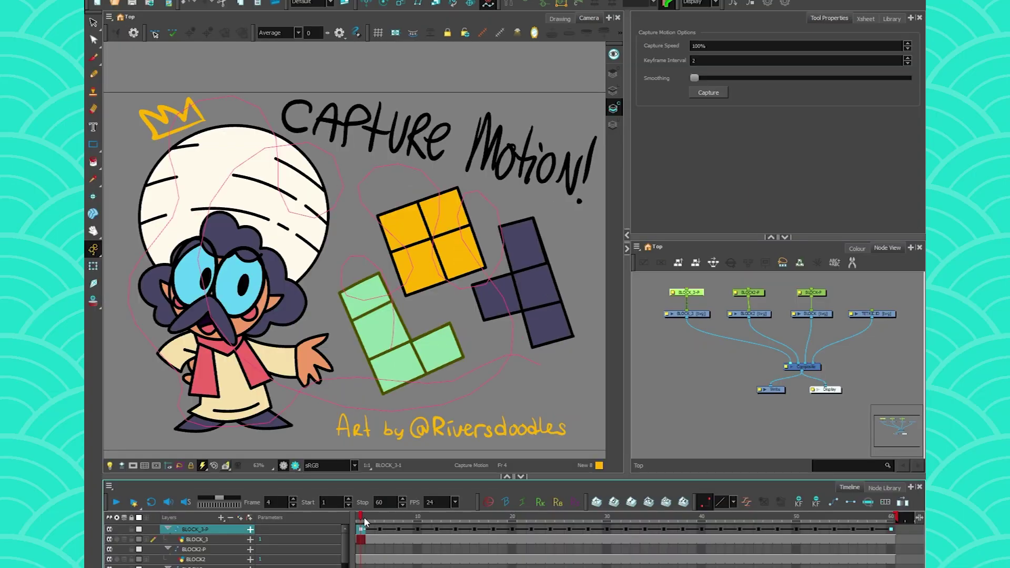
left_click(403, 520)
mouse_move(404, 519)
left_mouse_down()
mouse_move(869, 533)
mouse_move(324, 532)
mouse_move(396, 532)
left_mouse_up()
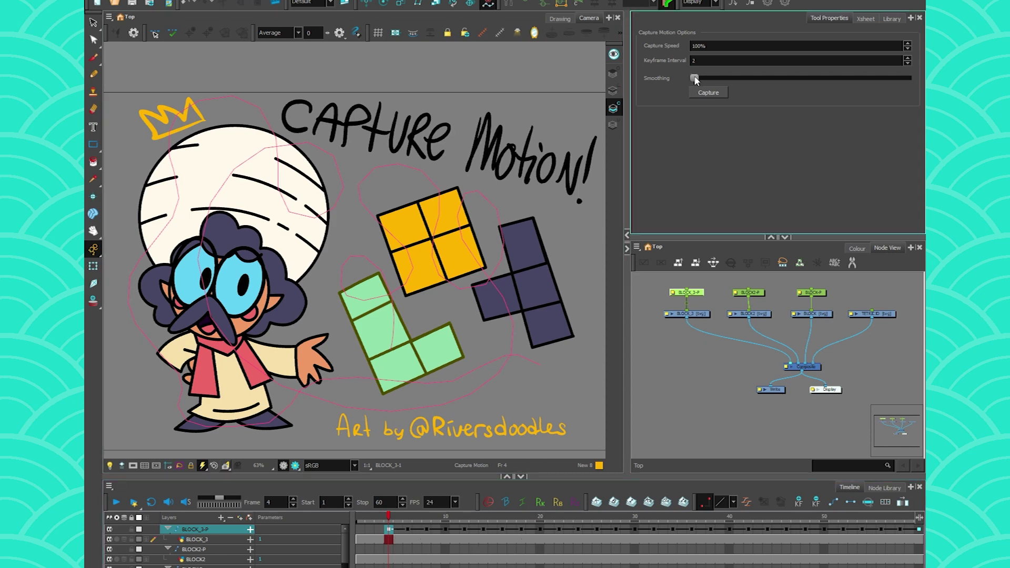
Step: Configure Capture Motion with smoothing at about 40% of its range, a keyframe interval of 2 and a capture speed of 50%
left_click_drag(713, 77, 740, 77)
mouse_move(389, 518)
left_mouse_down()
mouse_move(456, 520)
mouse_move(390, 521)
left_mouse_up()
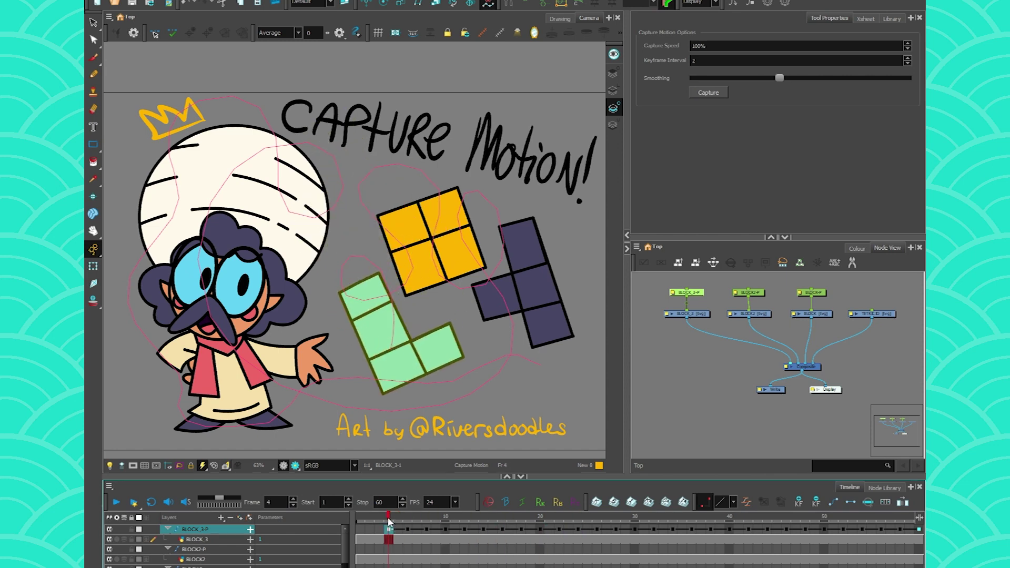
left_click(690, 61)
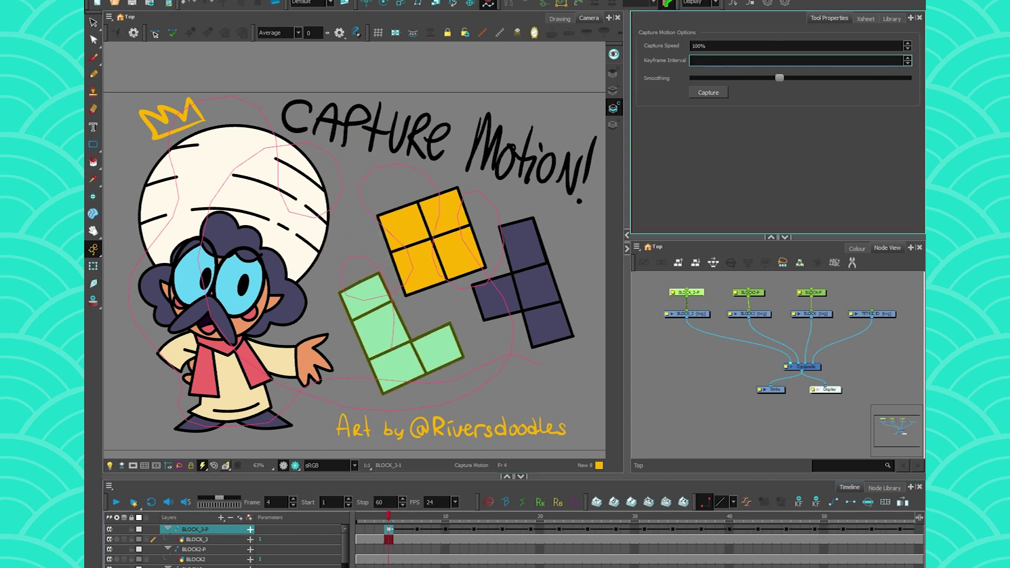
type("1")
key("Return")
key("Return")
type("2")
key("shift+Tab")
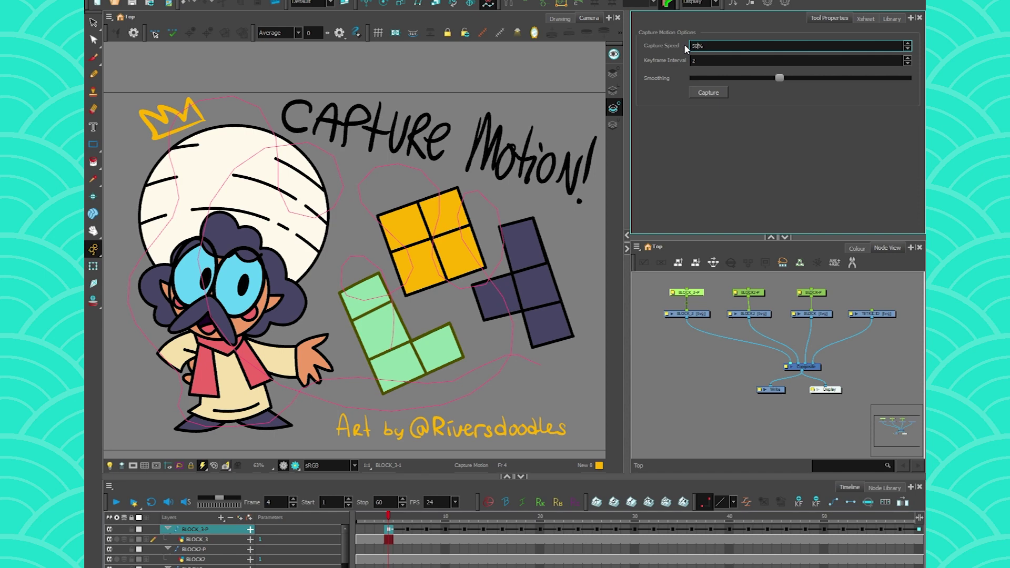
Step: Play back the captured motion of the light blue block from frame 4
left_click(389, 520)
key("shift+Return")
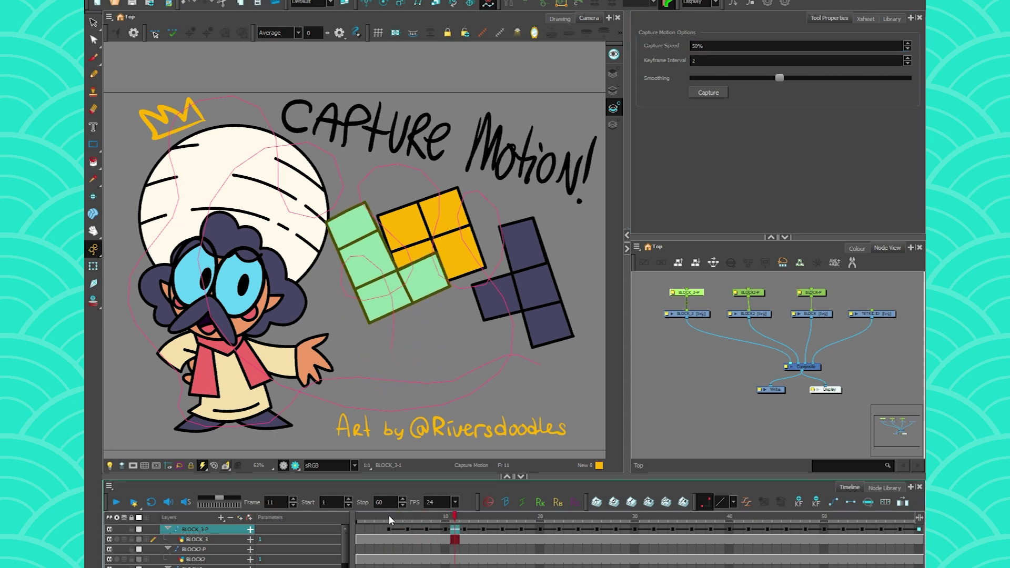
left_click(389, 519)
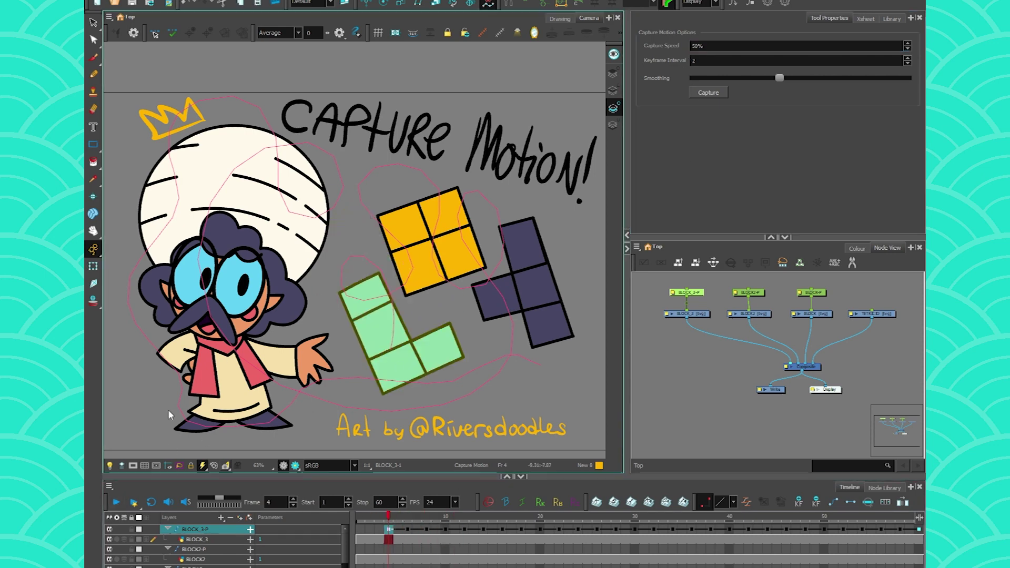
left_click(117, 502)
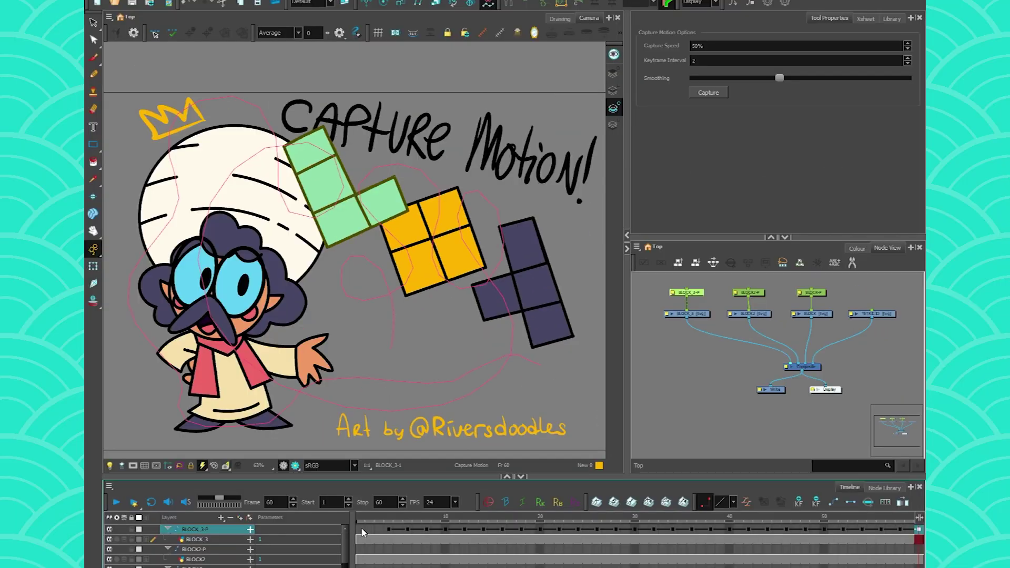
Step: Replace the animated BLOCK_3-P peg with a fresh one above BLOCK_3 and centre its pivot on the block
left_click(688, 293)
key("Delete")
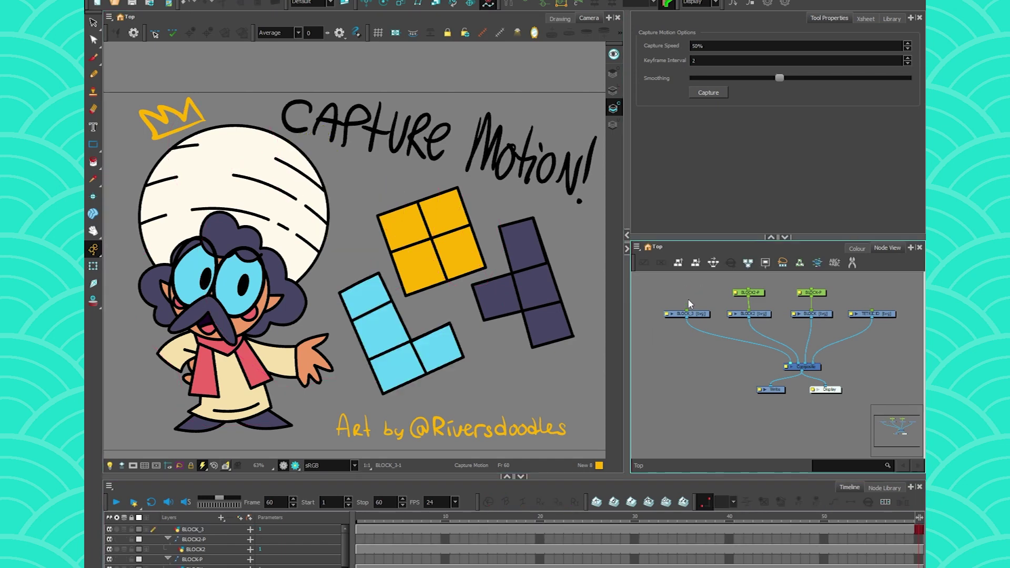
key("ctrl+z")
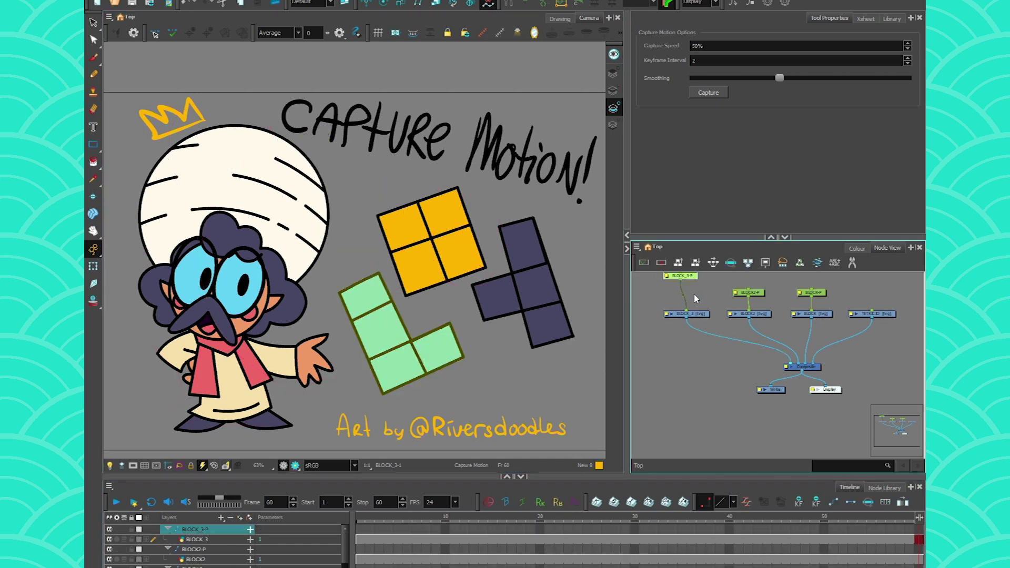
left_click_drag(695, 286, 699, 295)
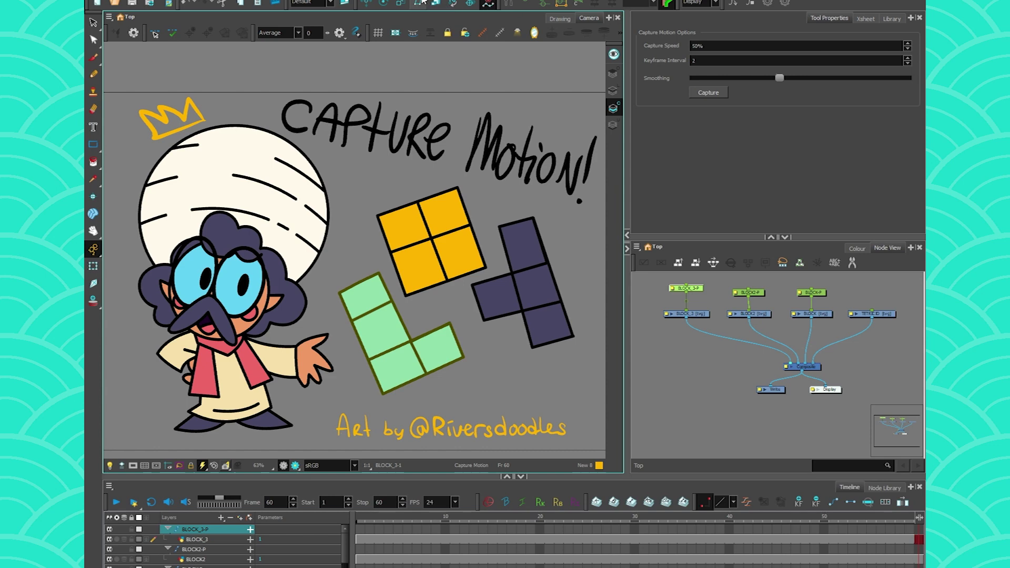
left_click(366, 2)
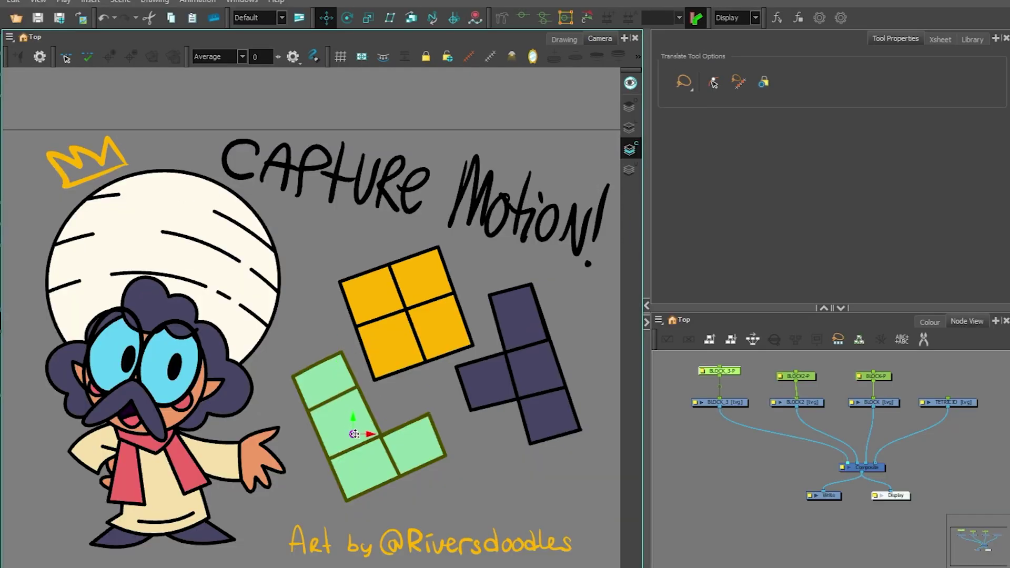
left_click_drag(719, 373, 720, 379)
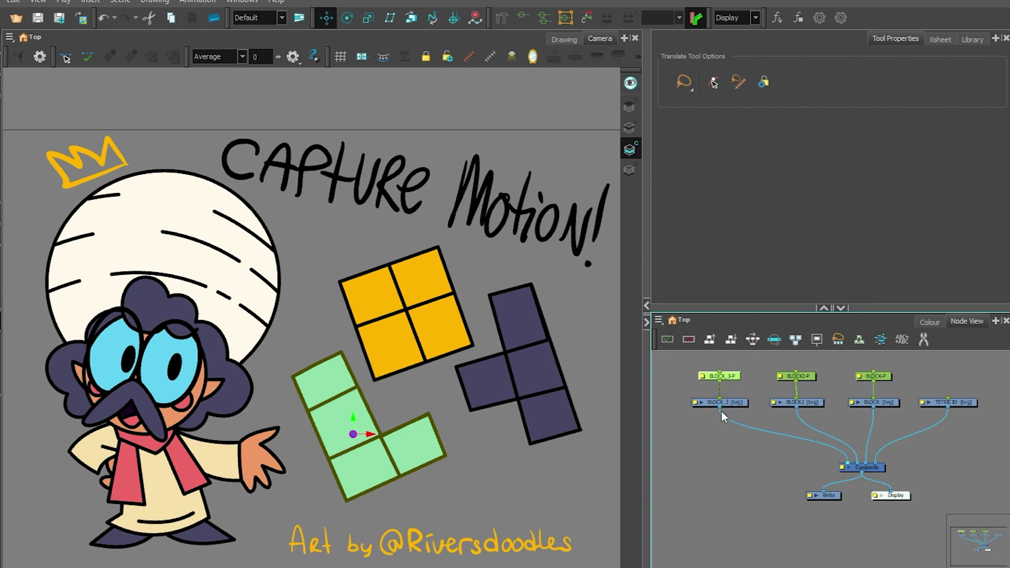
Step: Try capturing the light blue block's motion, both with its peg selected and directly on the BLOCK_3 drawing node without a peg
left_click(475, 17)
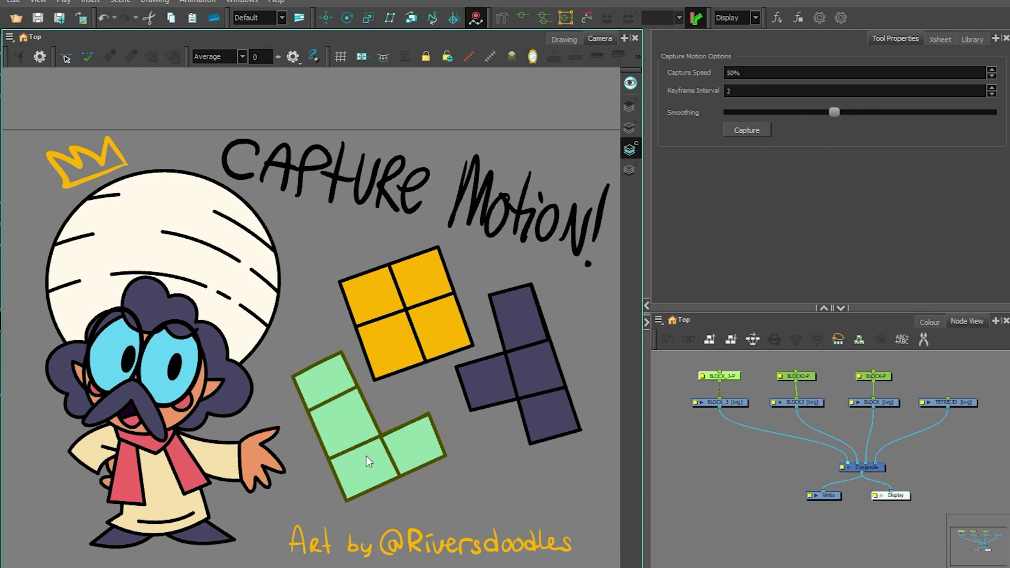
left_click(747, 130)
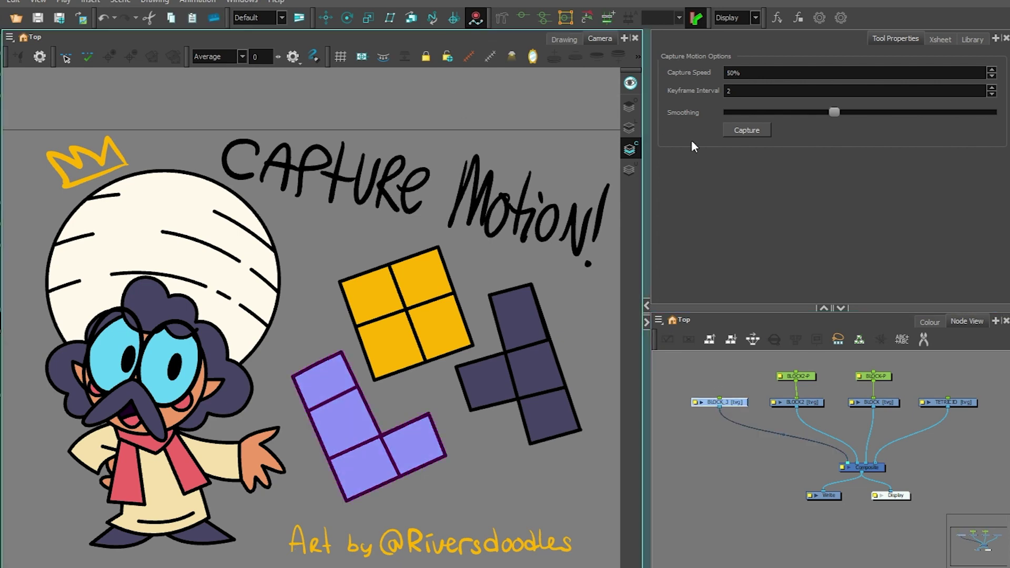
left_click(742, 131)
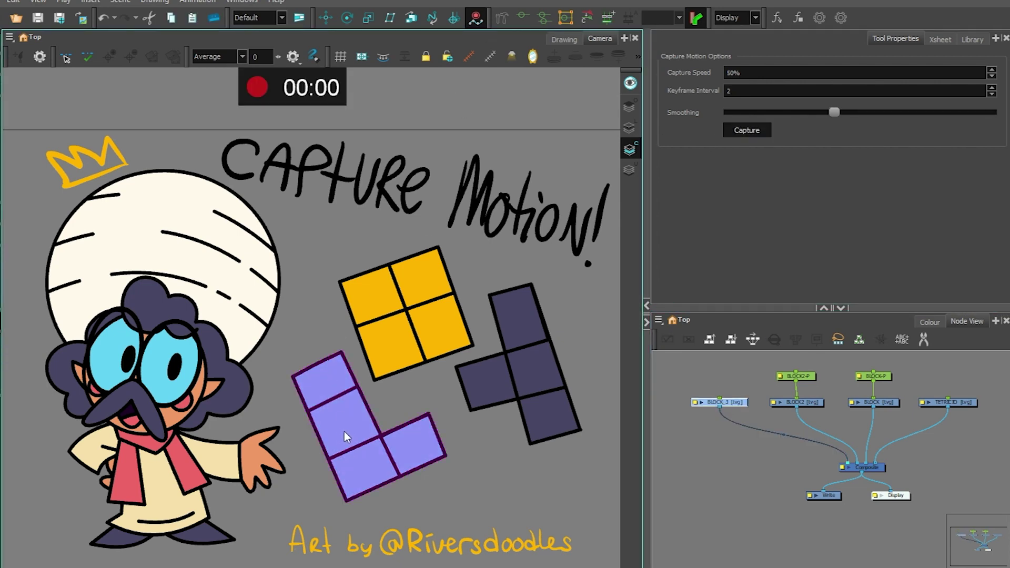
mouse_move(345, 436)
left_mouse_down()
mouse_move(335, 384)
mouse_move(405, 463)
mouse_move(378, 378)
mouse_move(408, 452)
mouse_move(345, 431)
mouse_move(431, 427)
left_mouse_up()
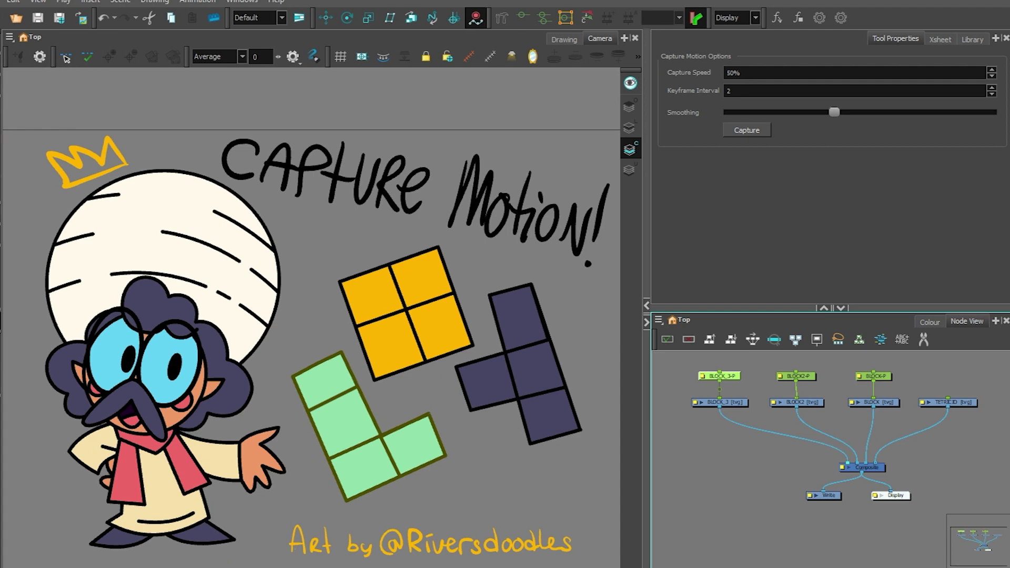
Step: Capture a motion for the BLOCK_3-P peg that carries the block up past the title text and off the canvas, and play it back
left_click(355, 518)
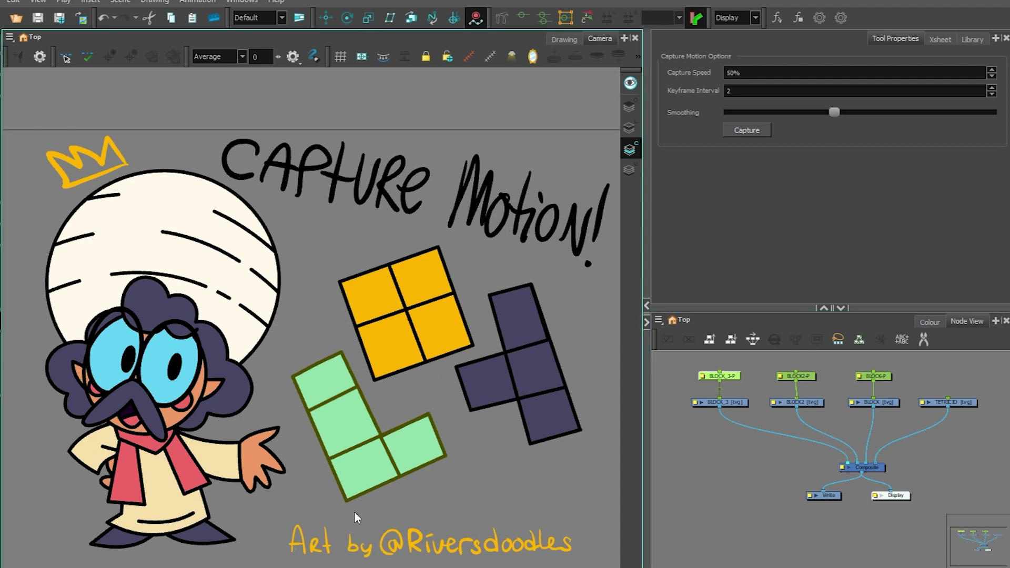
left_click_drag(346, 519, 283, 532)
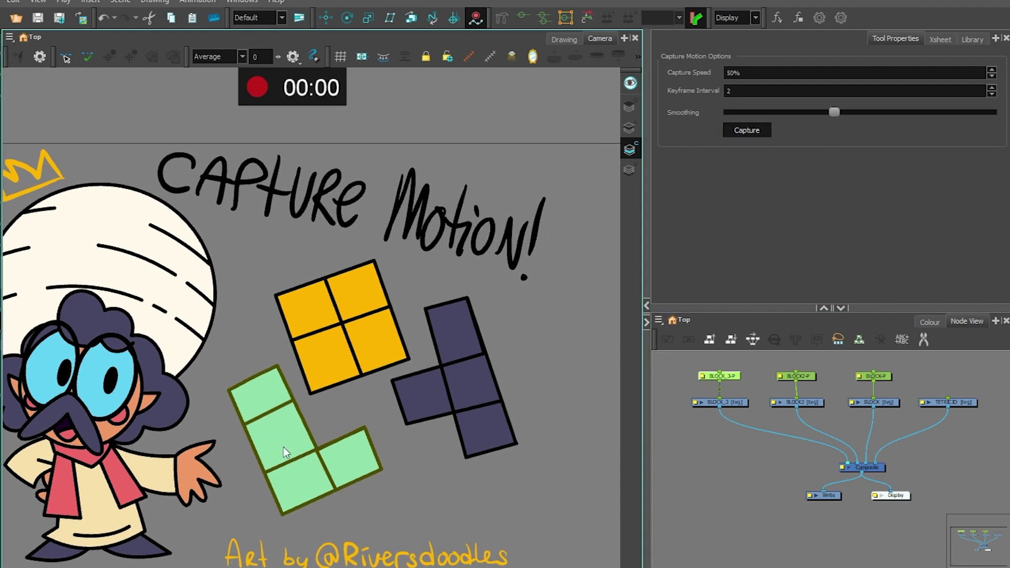
mouse_move(283, 448)
left_mouse_down()
mouse_move(457, 370)
mouse_move(616, 15)
left_mouse_up()
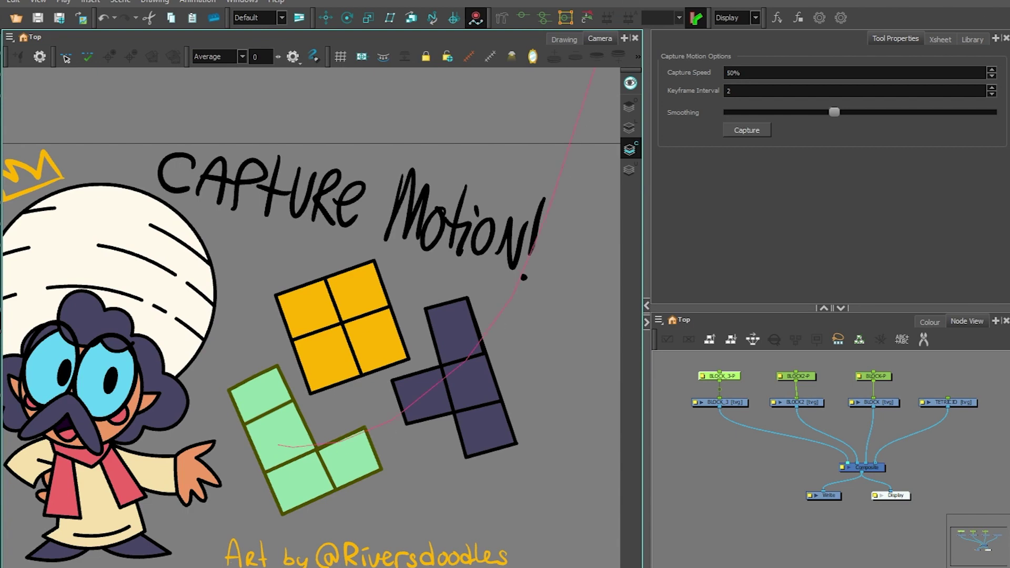
key("shift+Return")
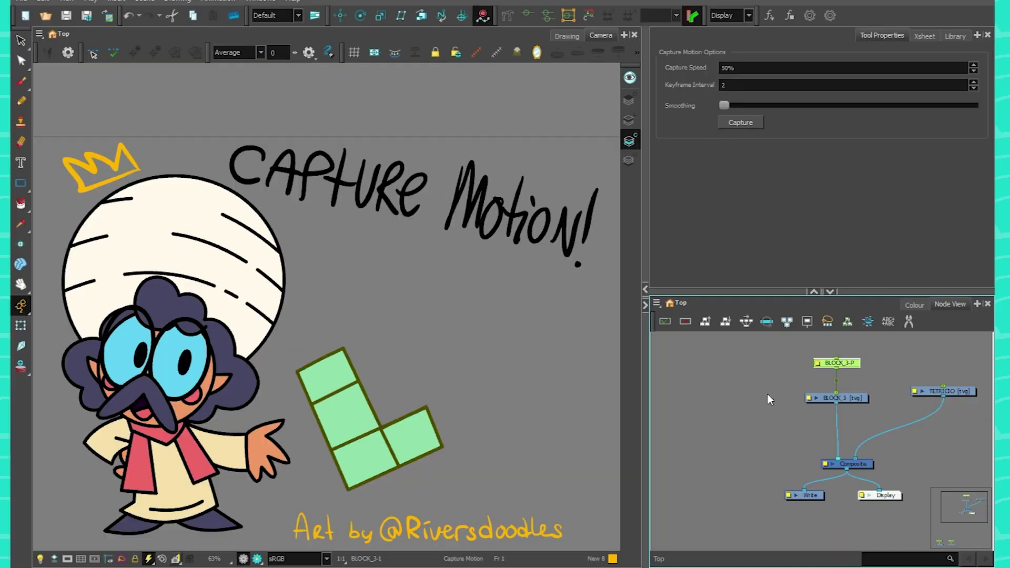
Step: Adjust the BLOCK_3-P pivot to the middle of the block with the Translate tool
left_click(733, 324)
left_click(340, 15)
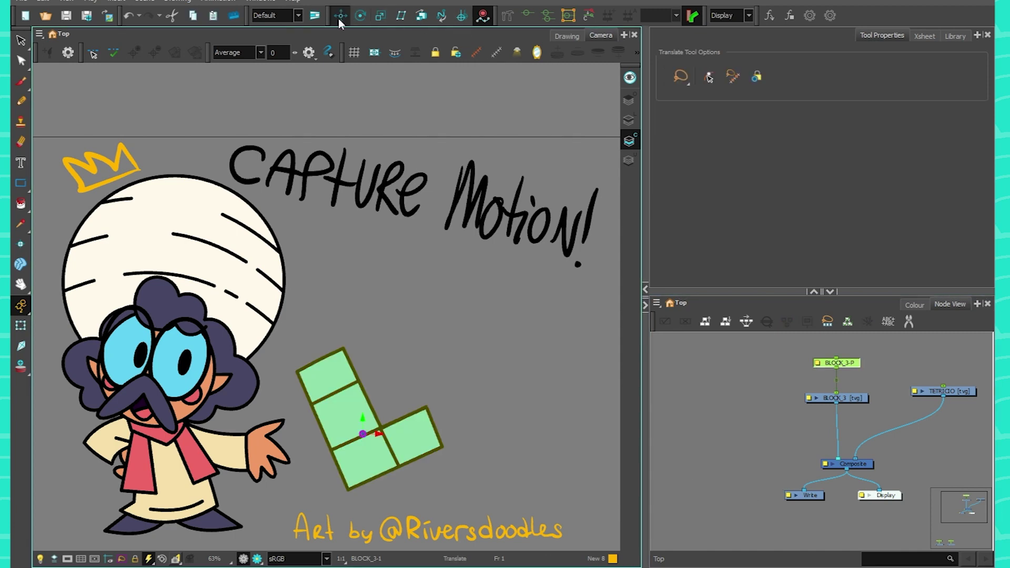
left_click_drag(357, 427, 353, 435)
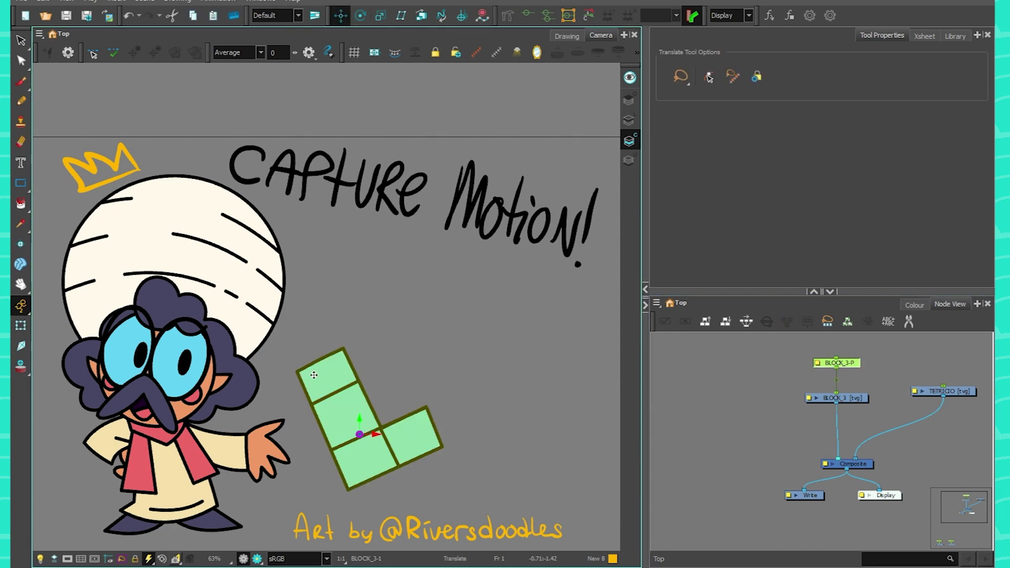
Step: Capture a freehand motion for the BLOCK_3-P peg that sweeps from the block and spirals inward below the title text
left_click(482, 15)
left_click(740, 123)
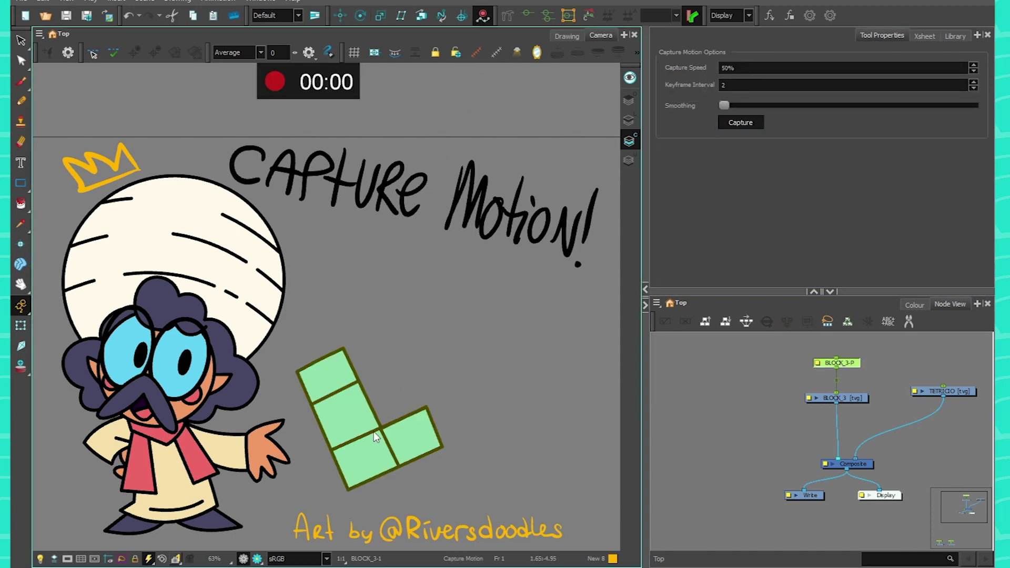
mouse_move(374, 434)
left_mouse_down()
mouse_move(581, 295)
mouse_move(443, 410)
left_mouse_up()
mouse_move(382, 329)
left_mouse_down()
mouse_move(440, 330)
mouse_move(450, 350)
left_mouse_up()
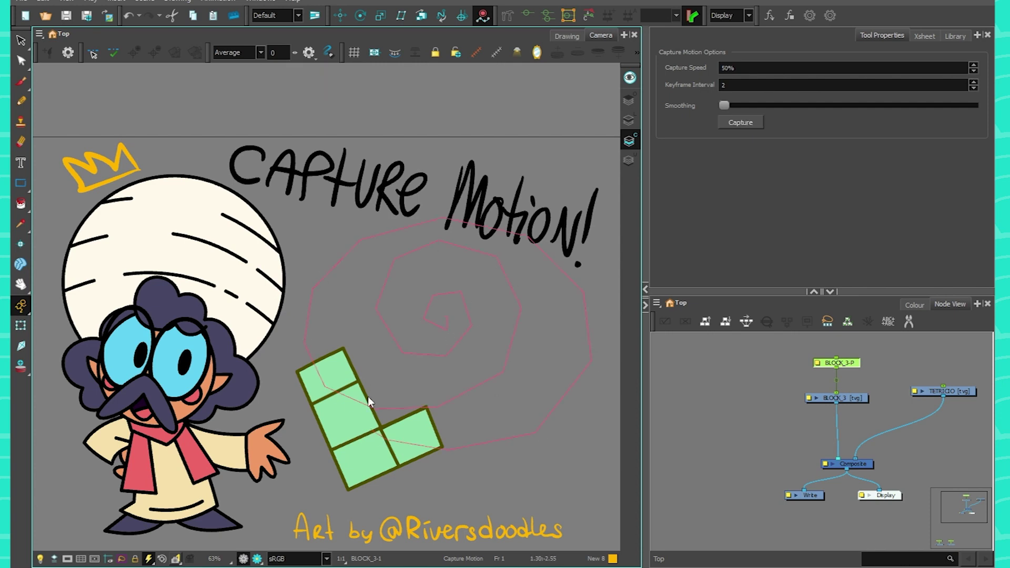
Step: Play back the captured spiral with the Transform tool active and display the BLOCK_3-P motion path
left_click(20, 328)
key("shift+Return")
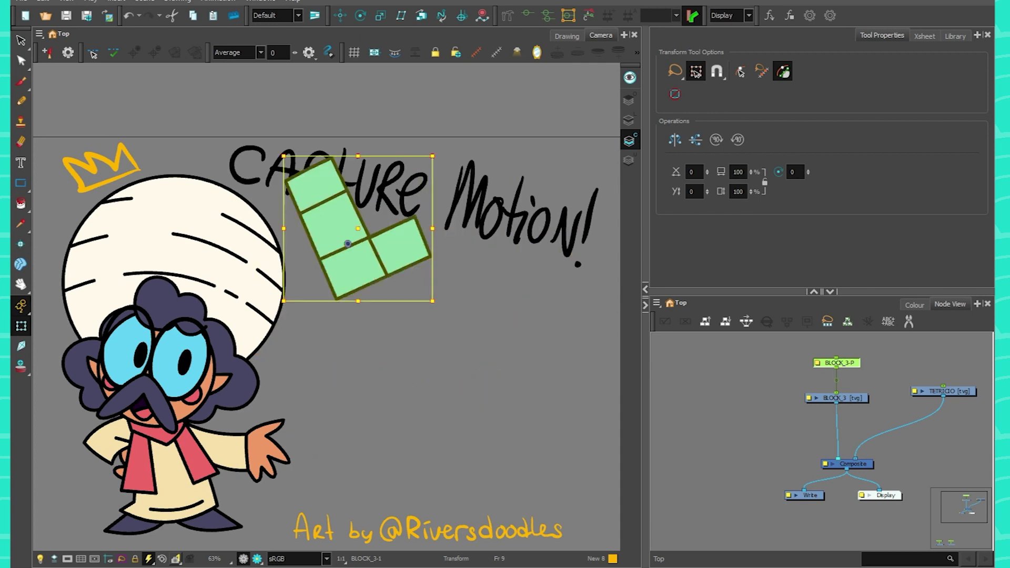
left_click(478, 57)
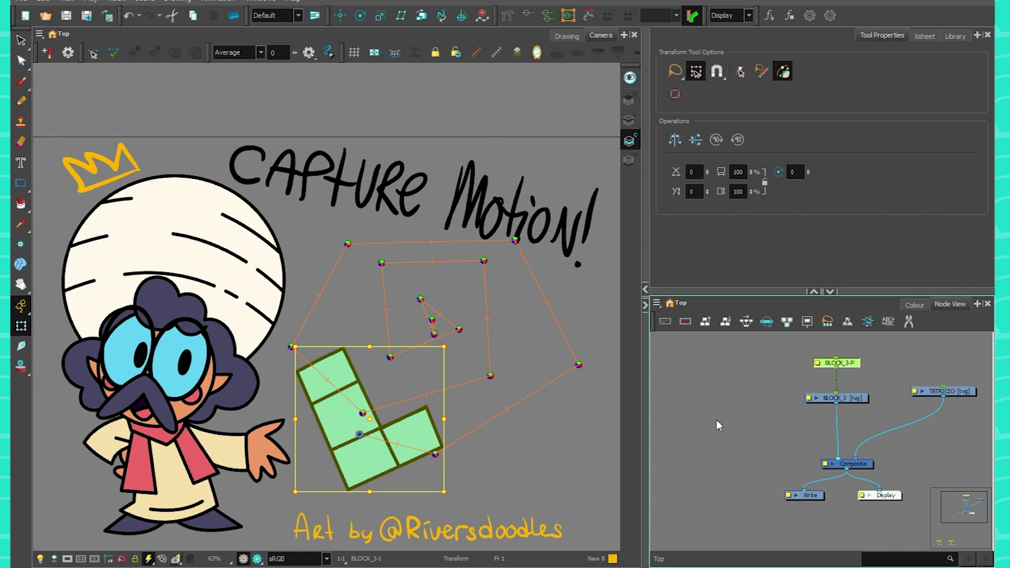
Step: Detach the BLOCK_3-P peg, setting it aside, and add a fresh peg above the BLOCK_3 drawing
left_click_drag(796, 380, 707, 401)
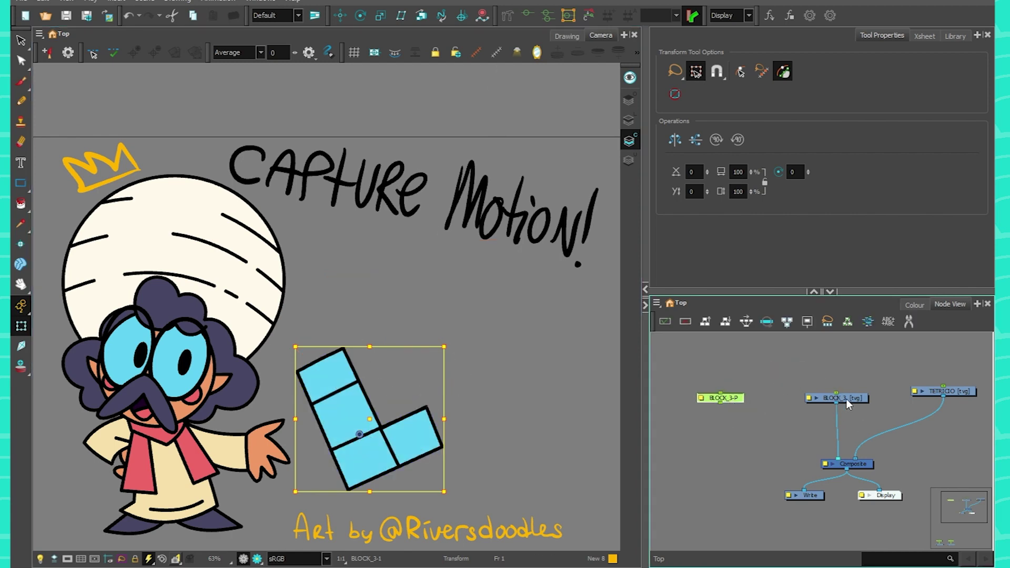
left_click_drag(846, 399, 851, 399)
key("ctrl+p")
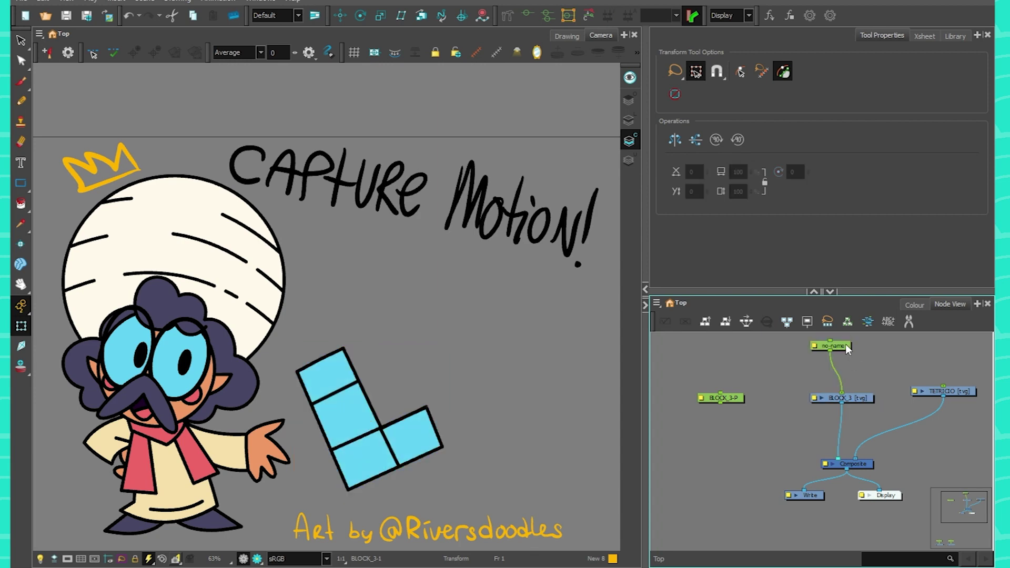
Step: Capture an inward spiral motion for the new peg above BLOCK_3 and display its motion path
left_click(482, 15)
left_click(740, 122)
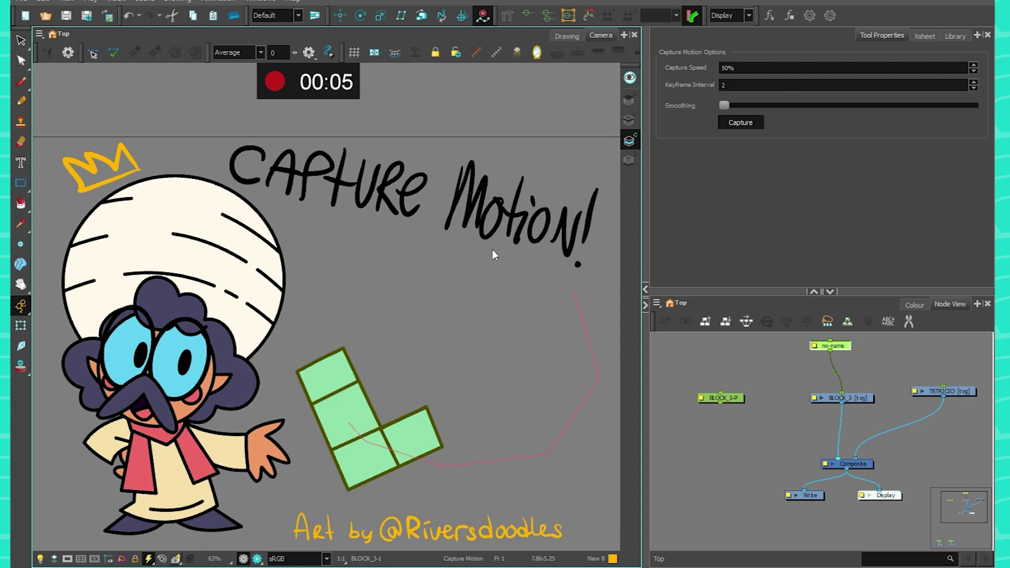
left_click_drag(492, 250, 466, 305)
left_click_drag(469, 342, 471, 343)
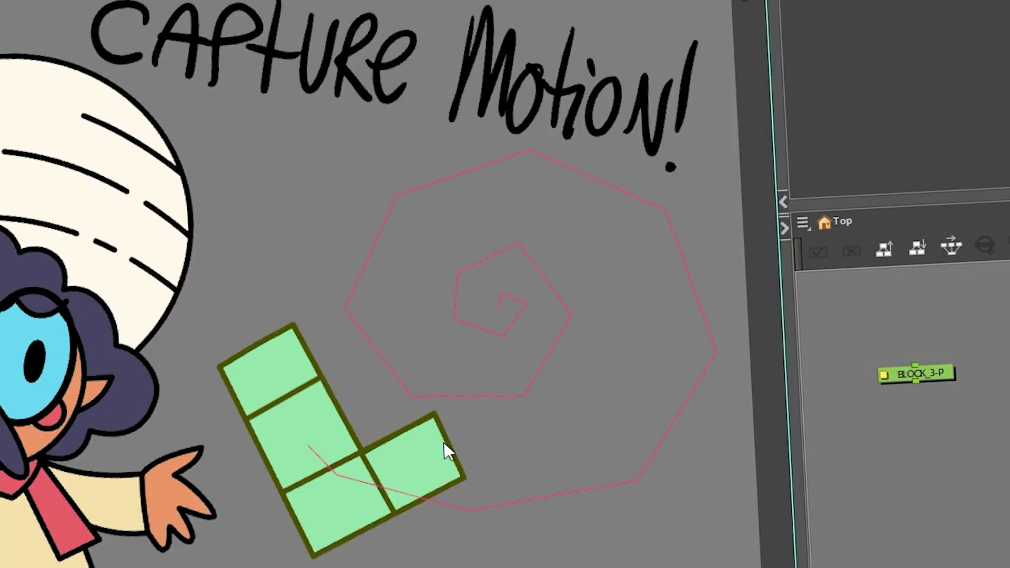
key("shift+t")
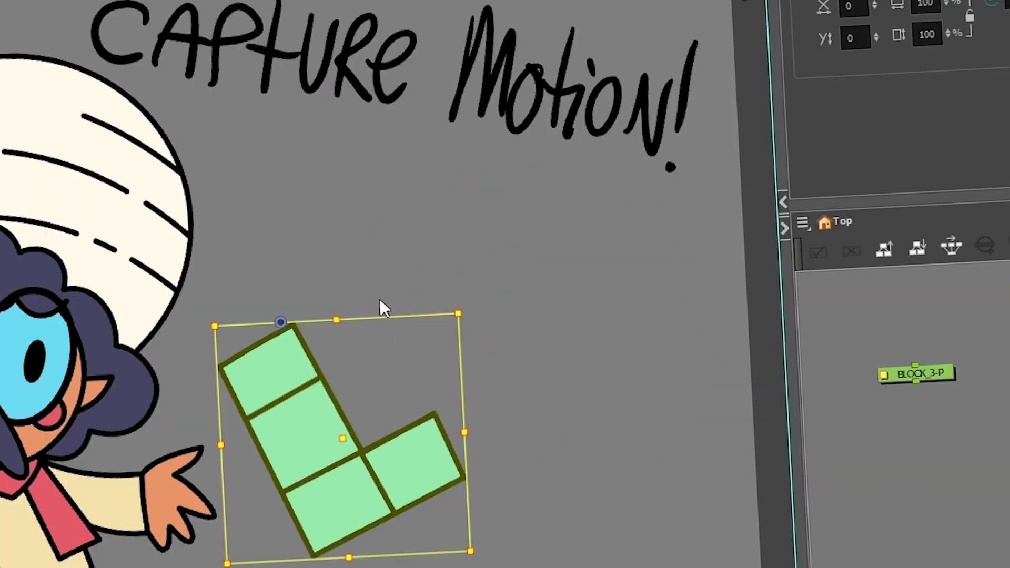
key("shift+F11")
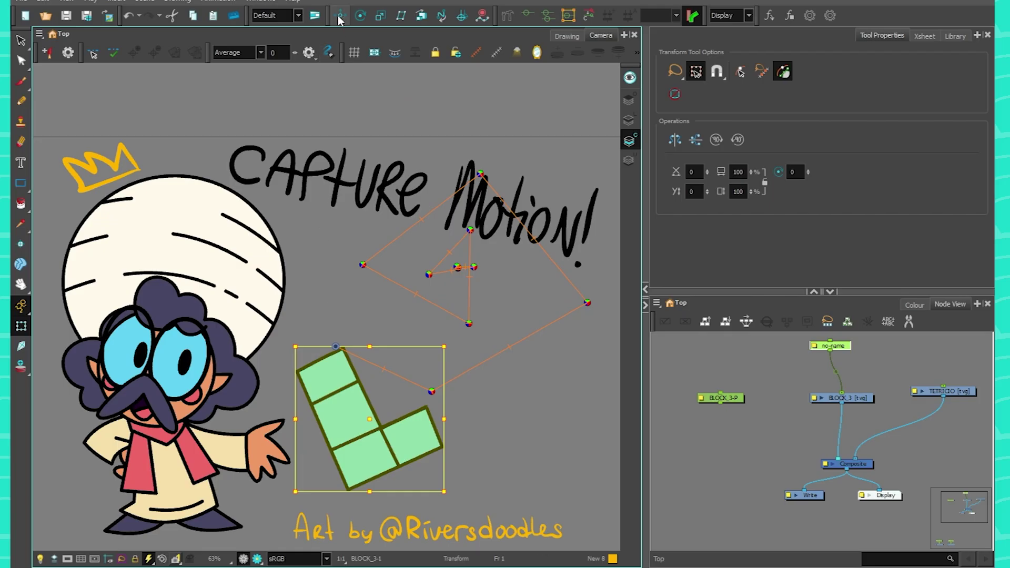
Step: Move the new peg's pivot from the upper part to the middle of the block with the Translate tool
key("alt+2")
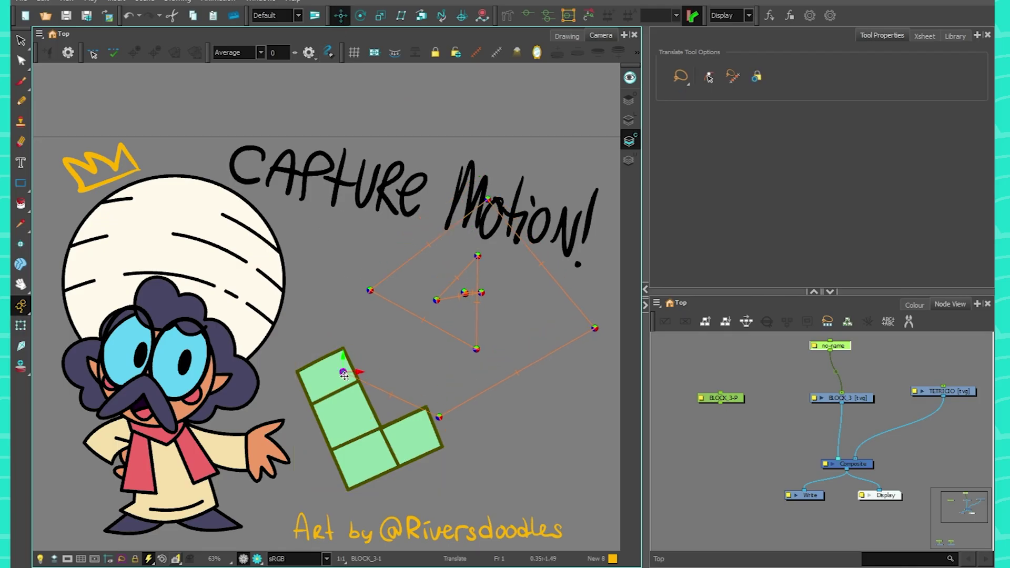
left_click_drag(344, 376, 364, 437)
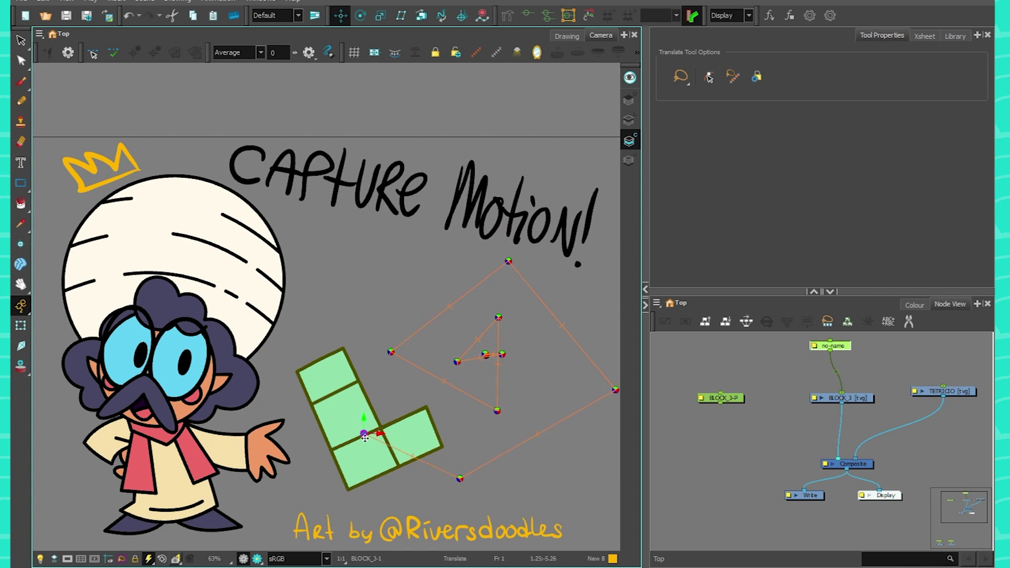
key("Return")
Step: Reshape the new peg's motion path with the Transform tool by repositioning its keyframe points into an evenly spaced inward spiral
key("shift+t")
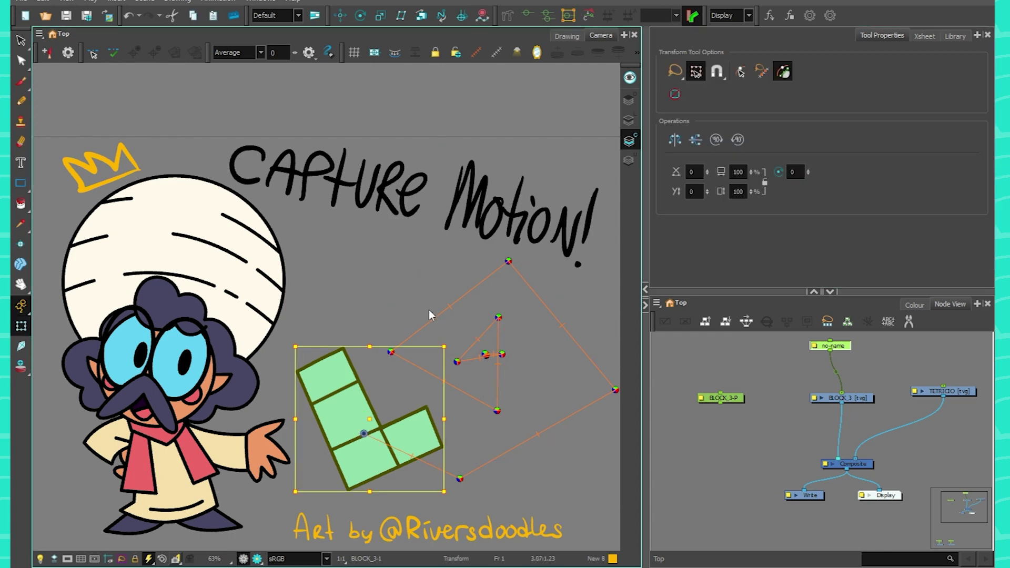
left_click_drag(508, 261, 486, 234)
left_click_drag(499, 318, 492, 287)
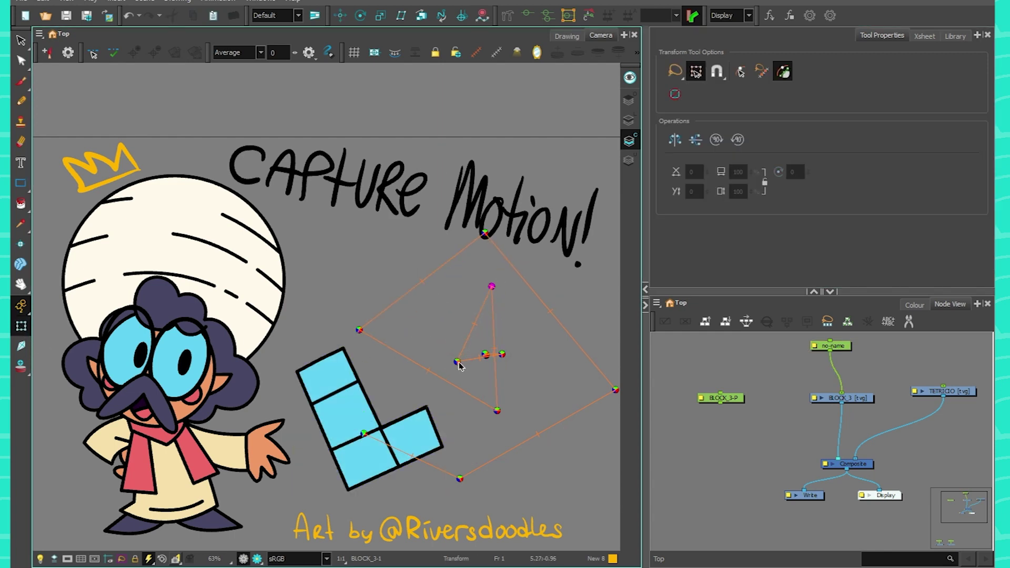
left_click_drag(457, 362, 423, 352)
mouse_move(503, 355)
left_mouse_down()
mouse_move(479, 380)
mouse_move(459, 347)
mouse_move(486, 358)
left_mouse_up()
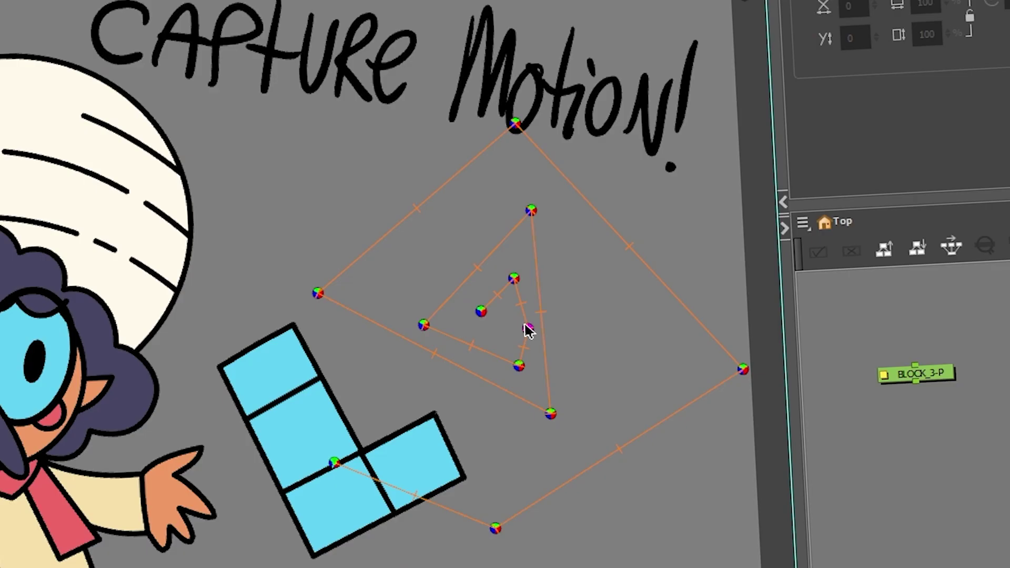